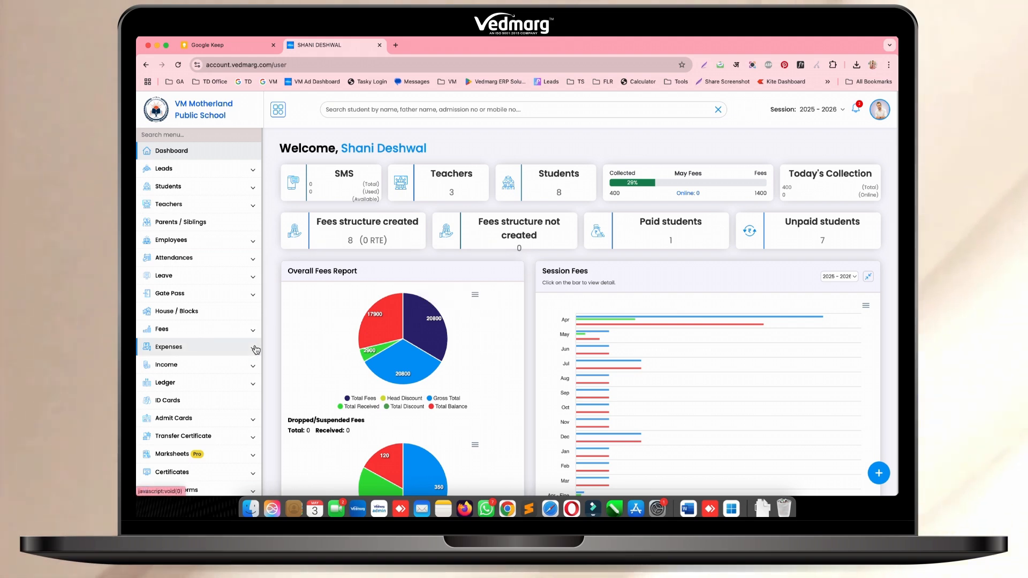
On the Offline Test page, start a new offline test titled "Weekly Test - 3rd May 2025"
scroll(256, 350, down, 3)
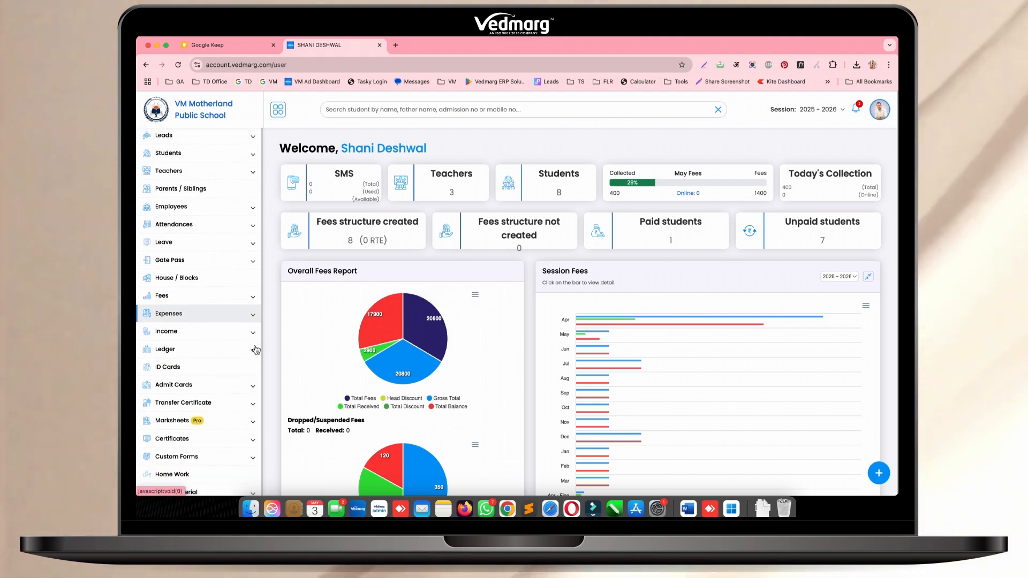
scroll(256, 349, down, 2)
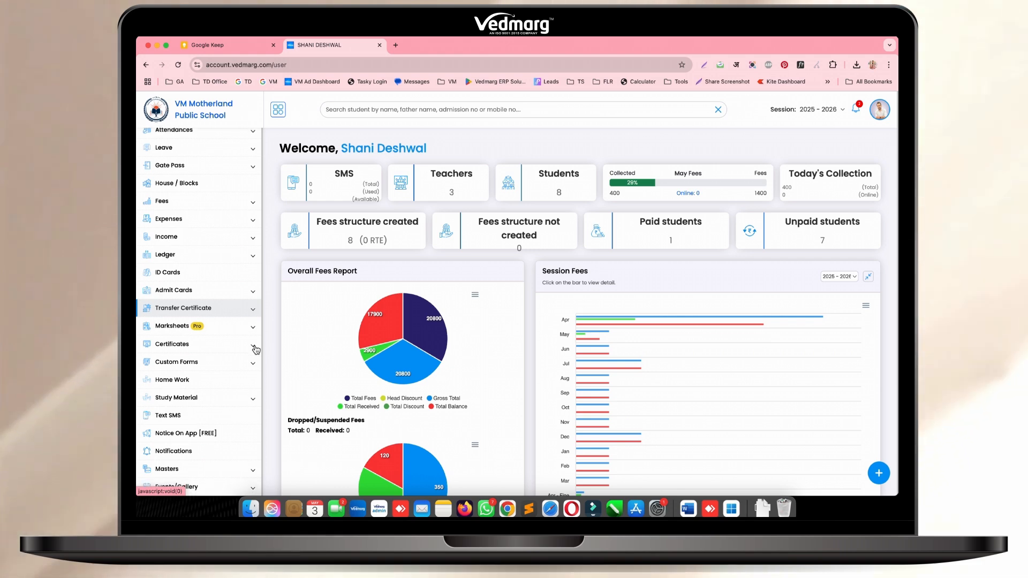
scroll(256, 349, down, 5)
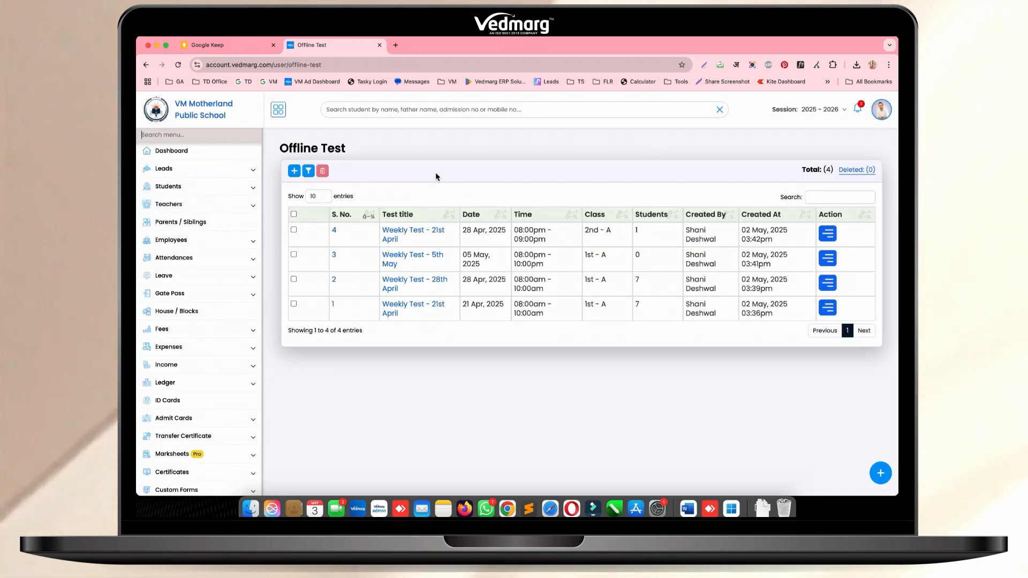
click(294, 171)
click(342, 170)
text(Weekly Test)
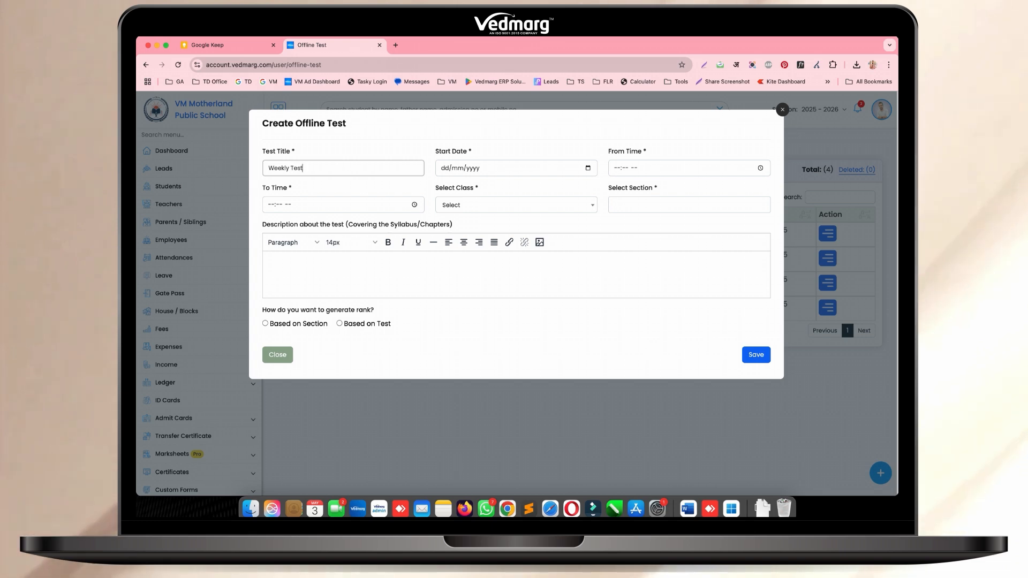
text( - 3rd May 2025)
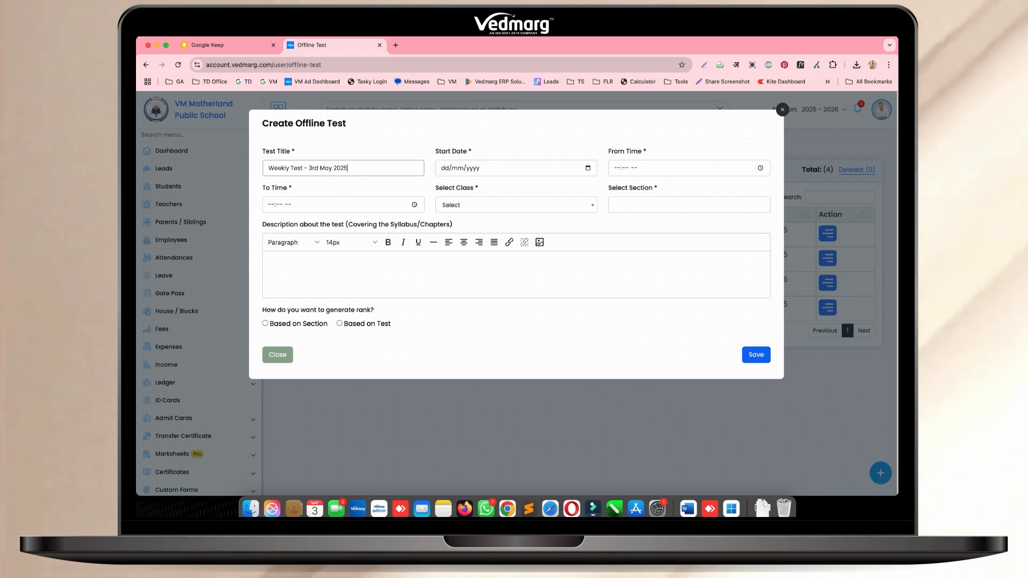
Set the test's start date to 03/05/2025 and its time from 06:00 PM to 08:00 PM
click(448, 173)
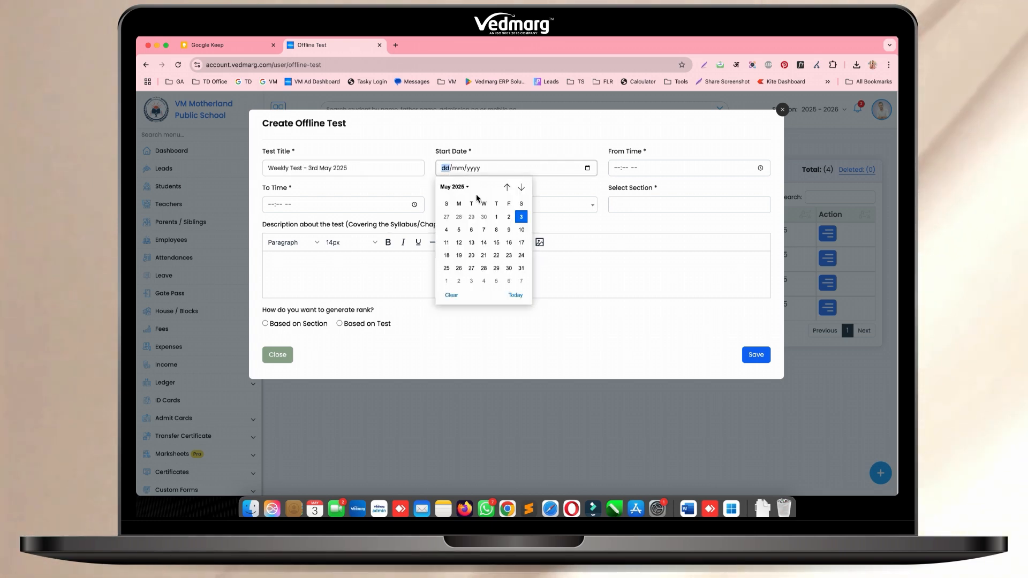
click(521, 217)
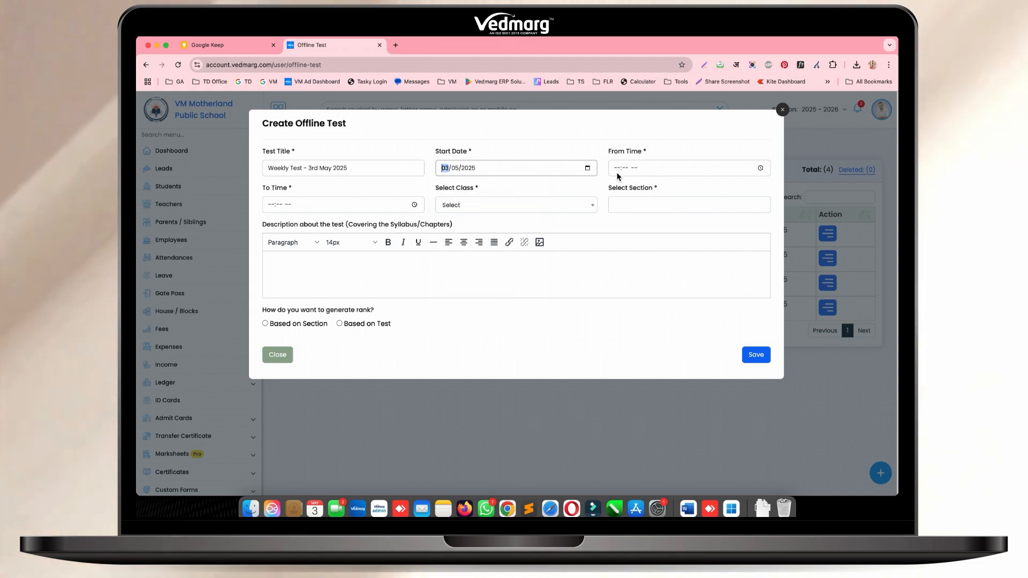
click(617, 170)
text(06:00 PM)
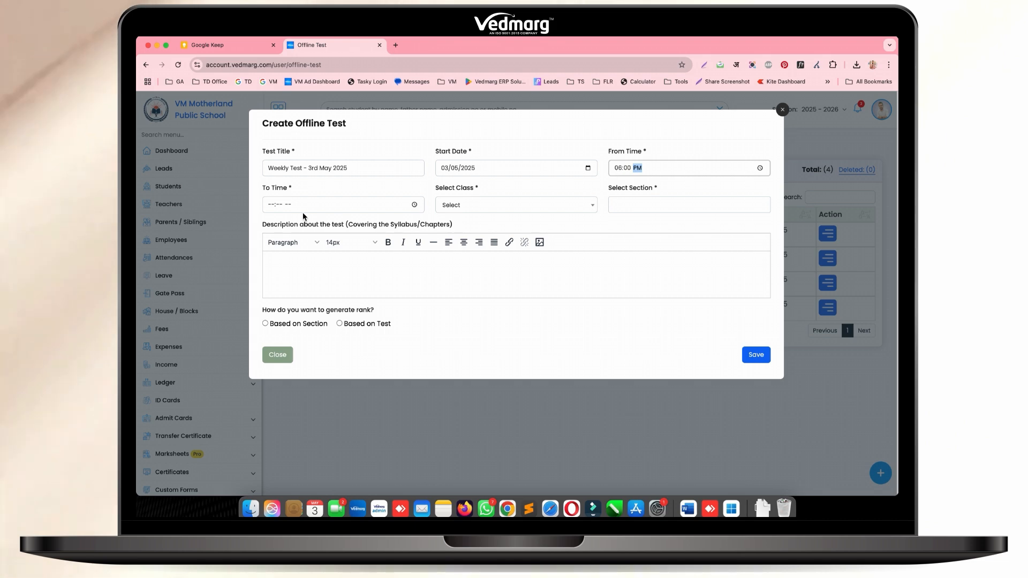
click(271, 206)
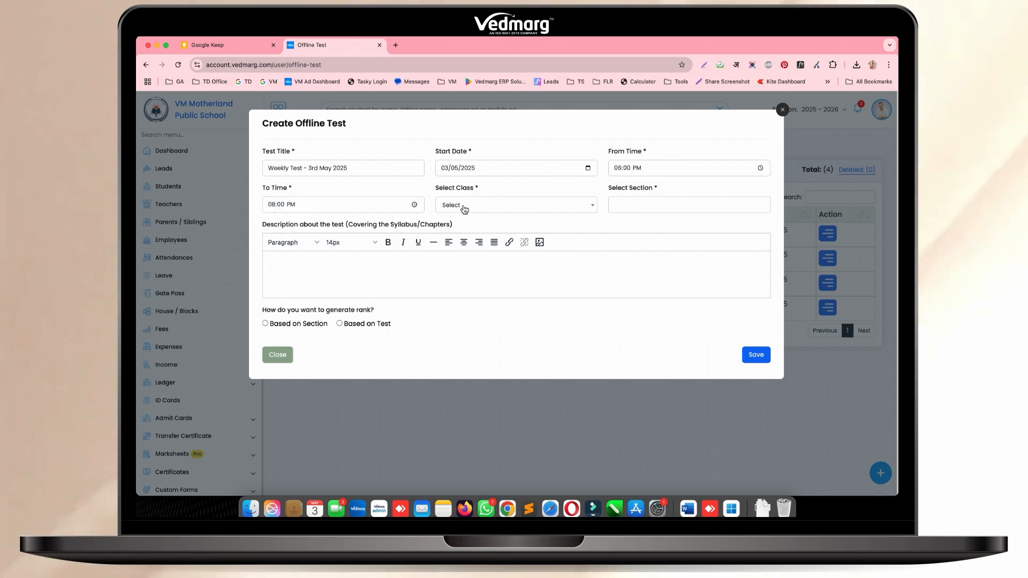
Assign the offline test to class 1st, section A
click(455, 310)
click(633, 204)
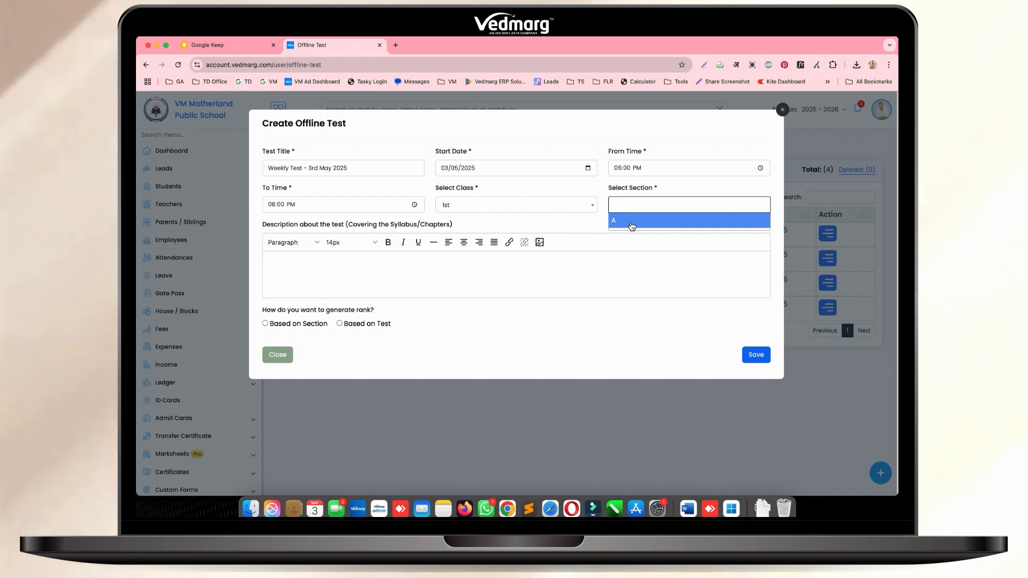
click(632, 226)
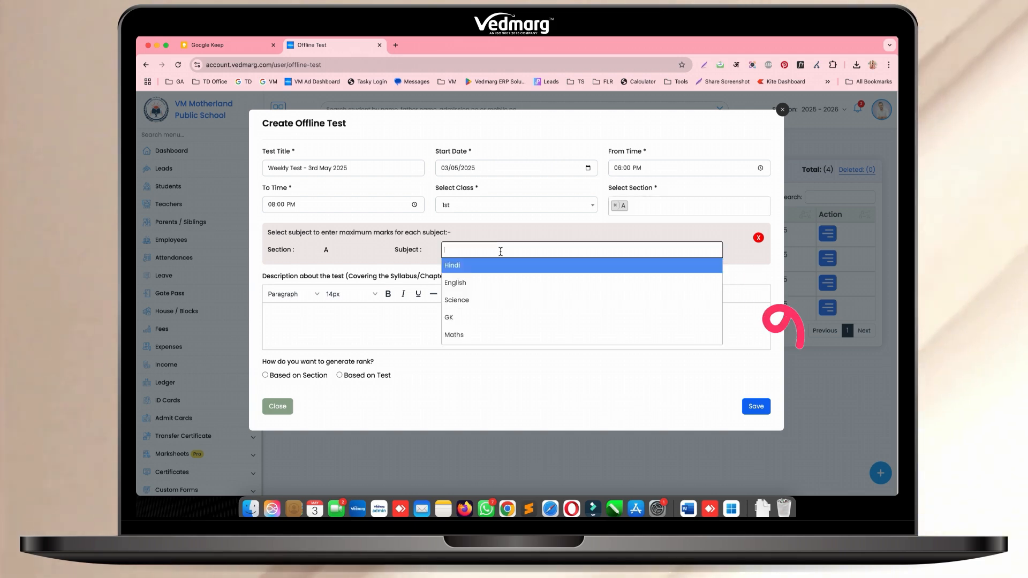
Add the subjects Hindi, English, Science, GK and Maths for section A with maximum marks of 20 each
click(471, 265)
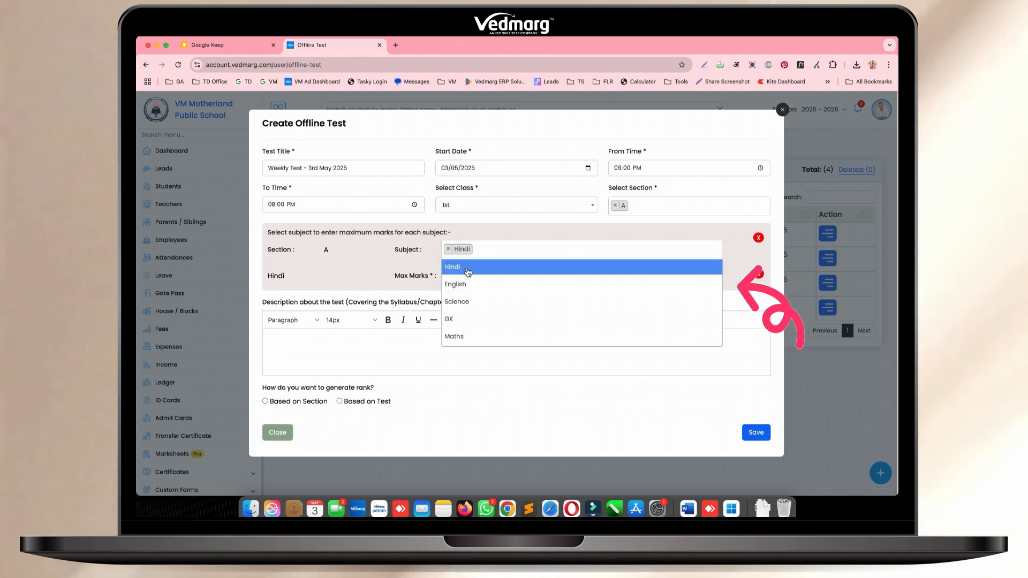
click(460, 284)
click(465, 305)
click(456, 320)
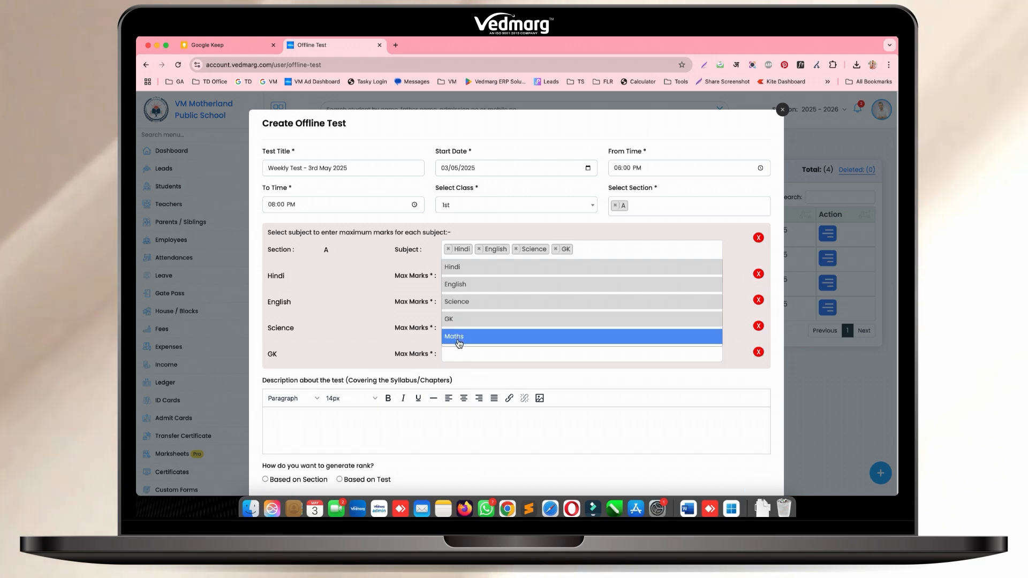
click(456, 336)
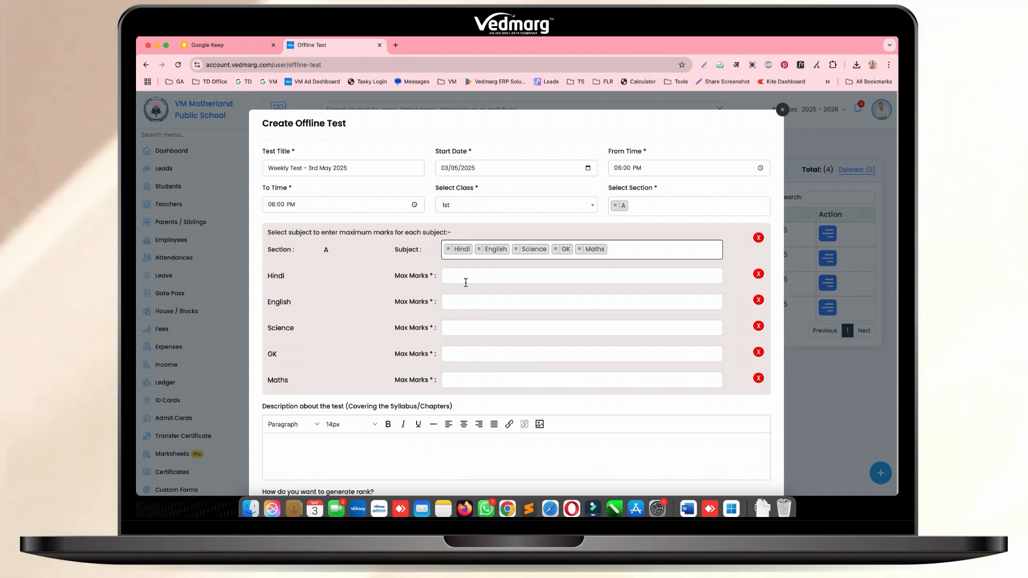
click(466, 281)
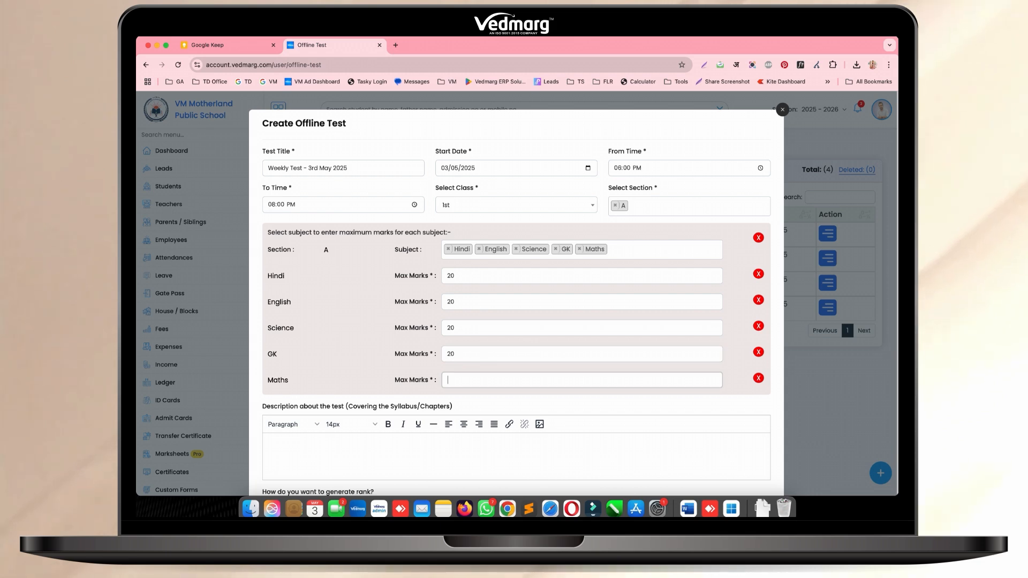
Enter the test description "Chapter 1 for all subjects"
scroll(325, 403, down, 2)
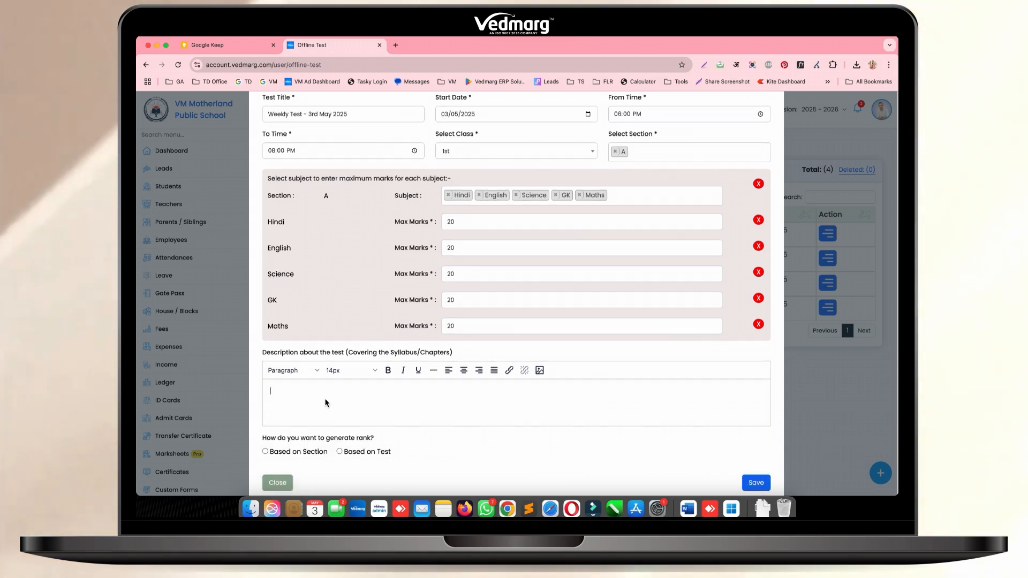
text(Chapter )
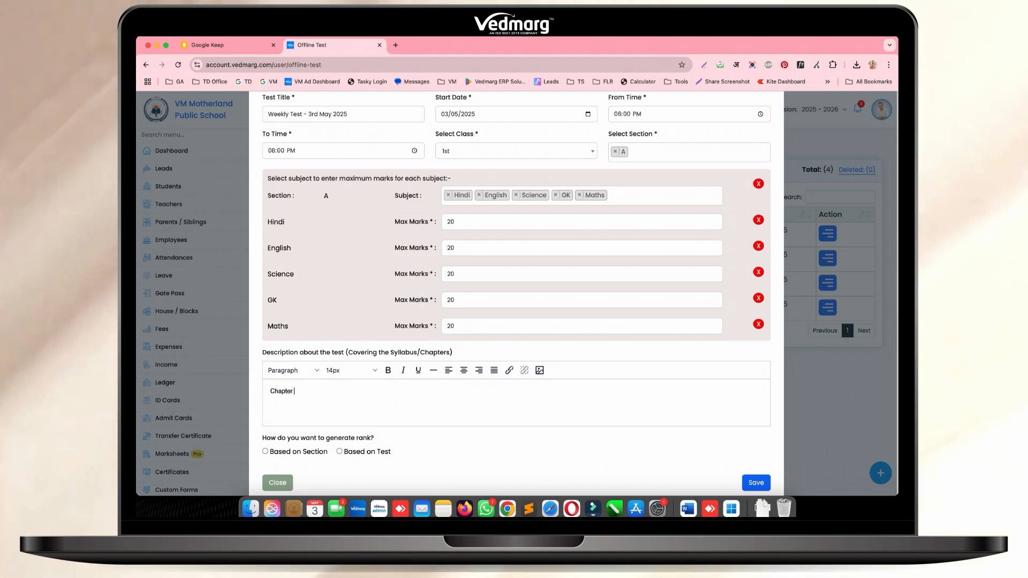
text(1 for all s)
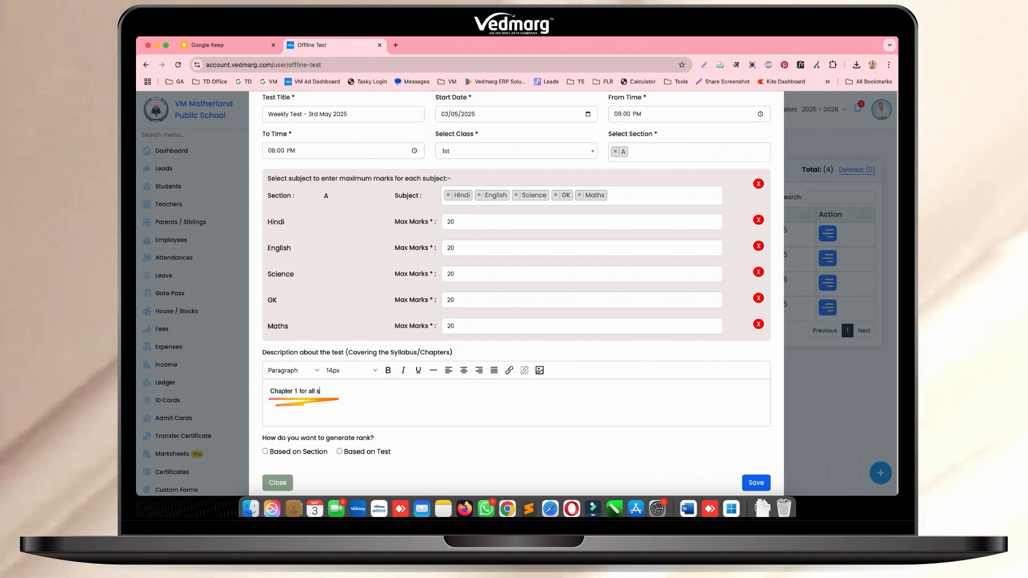
text(ubjec)
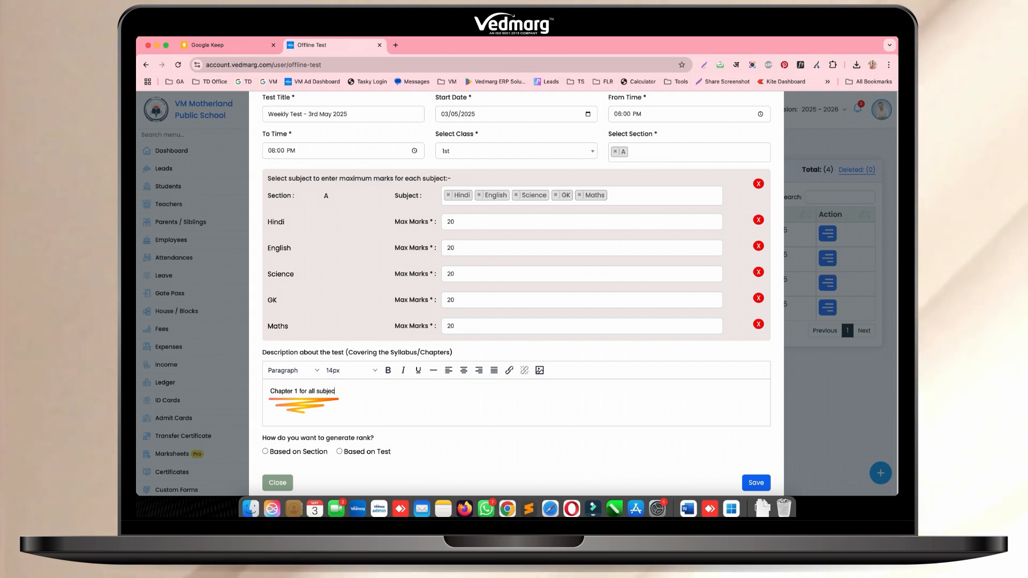
text(ts)
Choose rank generation Based on Test and save the offline test
scroll(516, 268, down, 1)
click(287, 422)
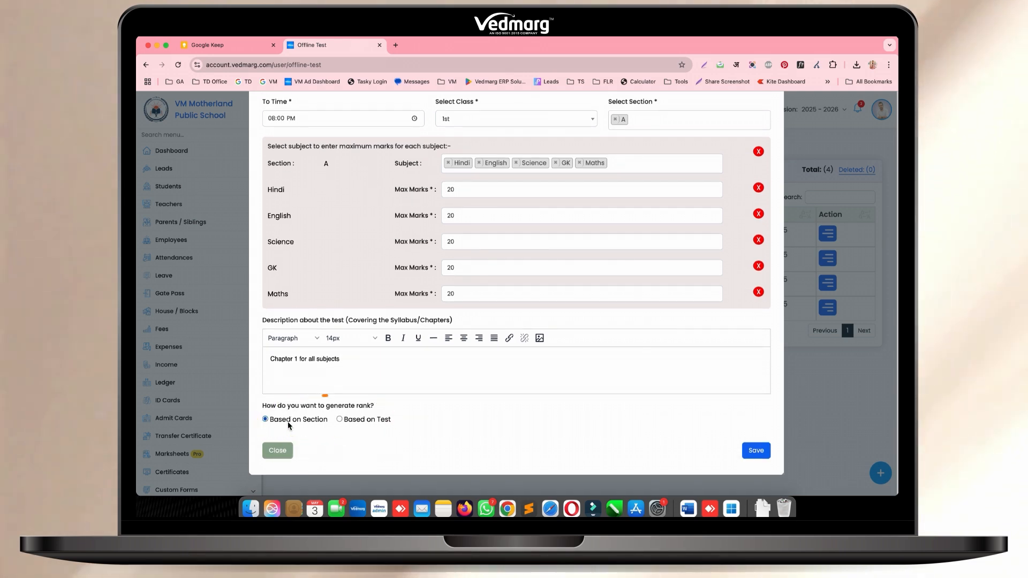
click(339, 419)
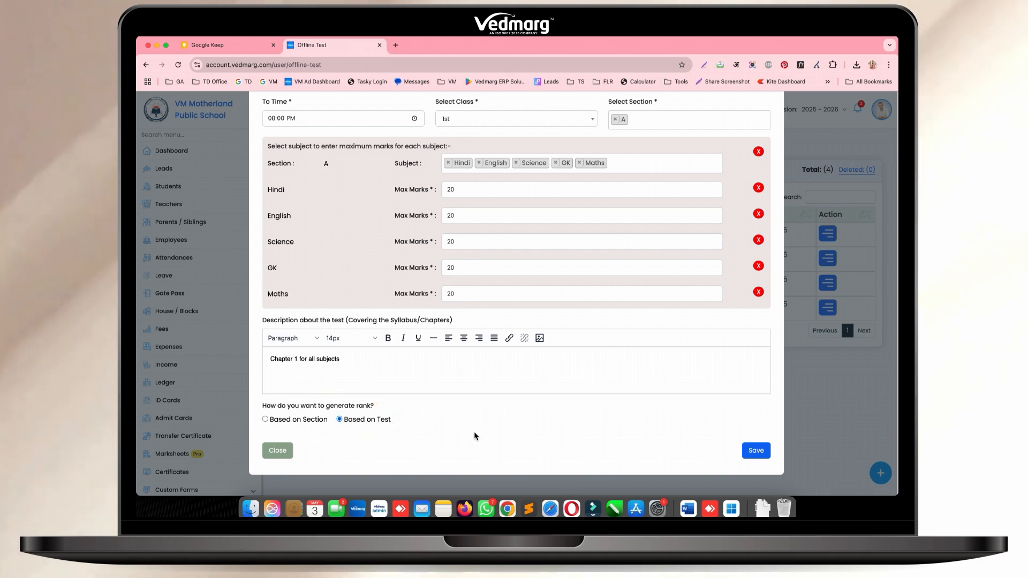
scroll(418, 427, up, 1)
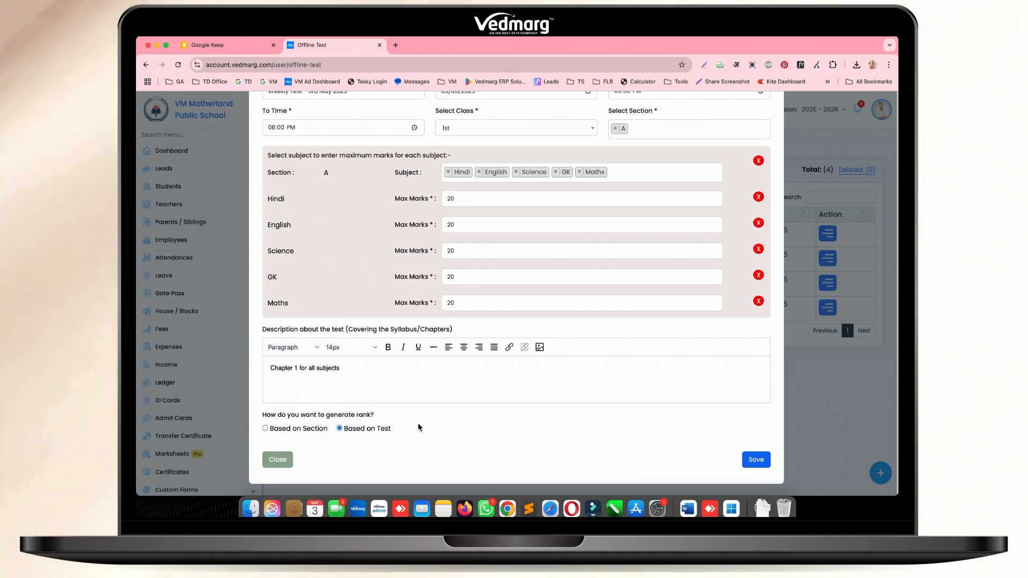
scroll(418, 427, up, 2)
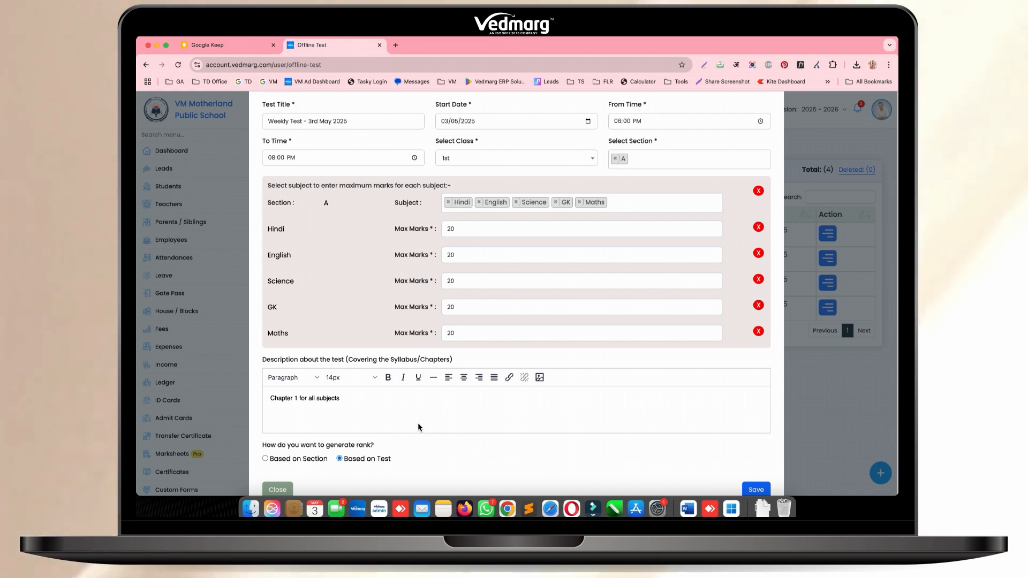
scroll(418, 427, down, 1)
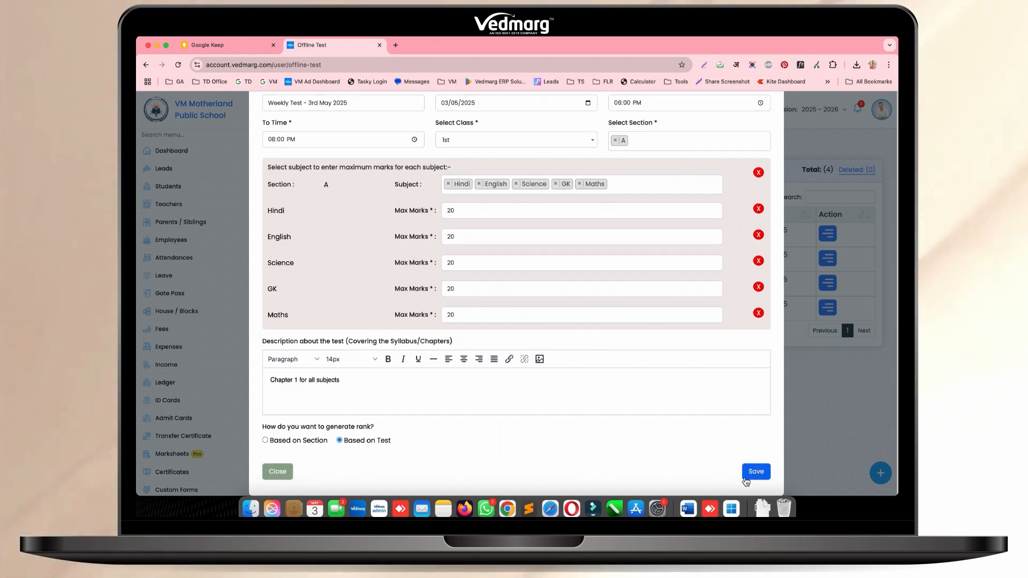
scroll(756, 477, down, 1)
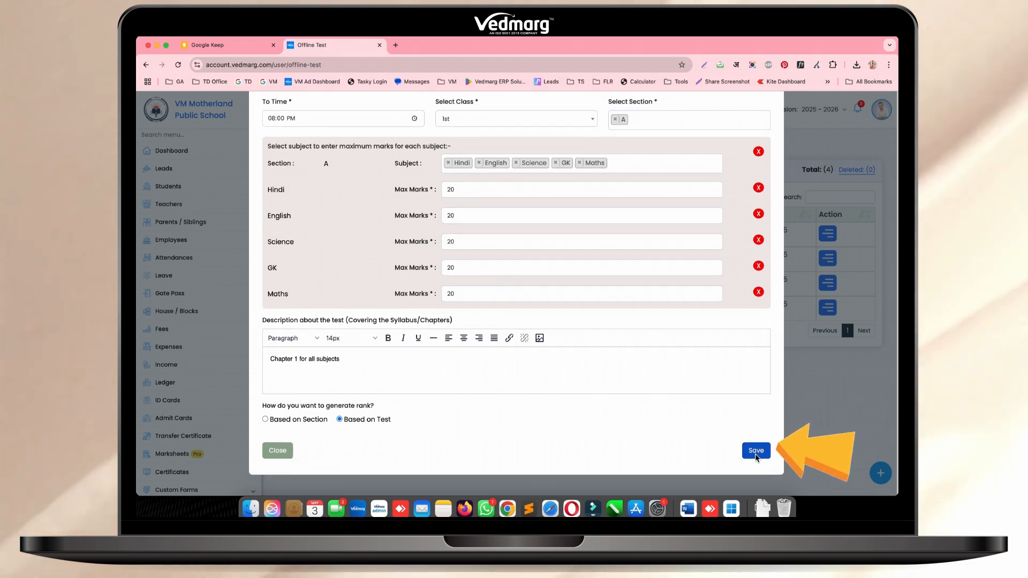
click(752, 451)
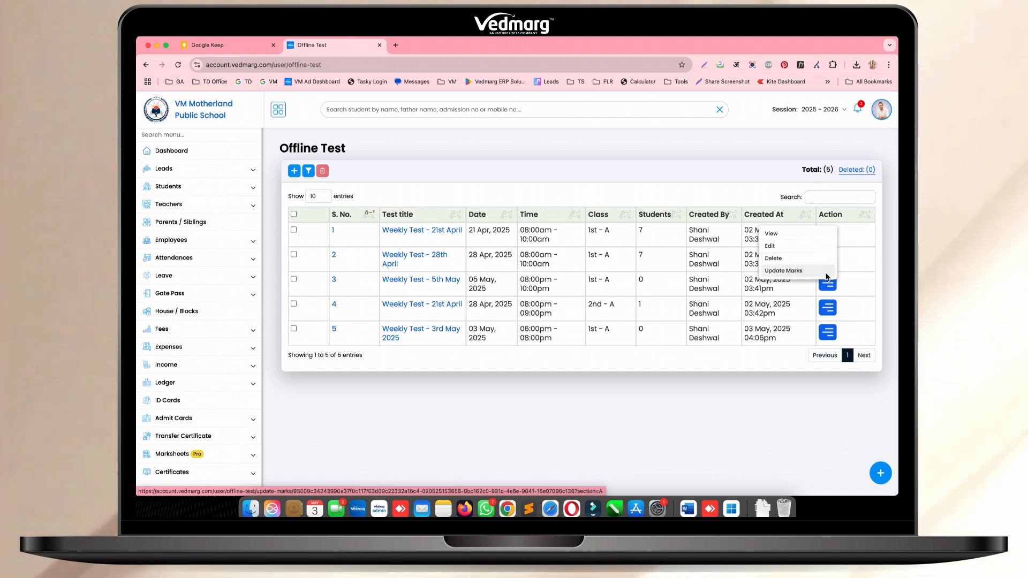
Update the marks of class 1st - A's Weekly Test - 21st April, giving the student at S. No. 5 a Hindi mark of 12, and save
click(797, 271)
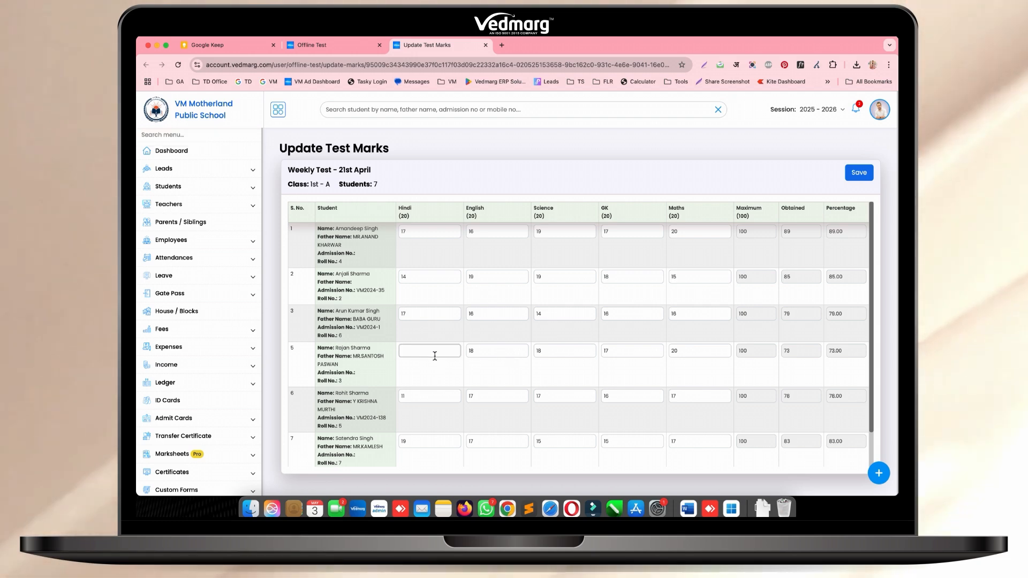
text(12)
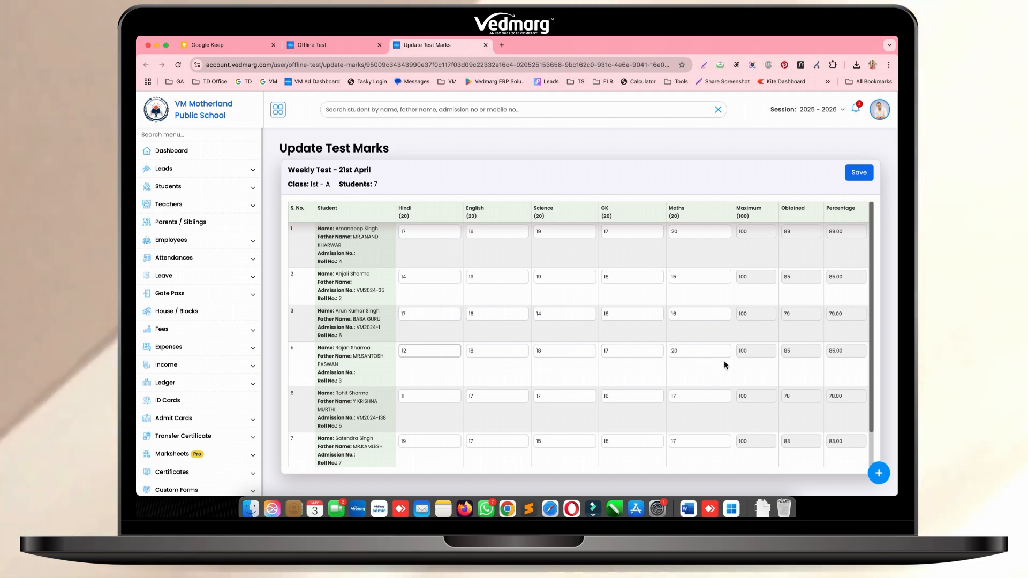
scroll(724, 362, down, 2)
scroll(724, 362, up, 2)
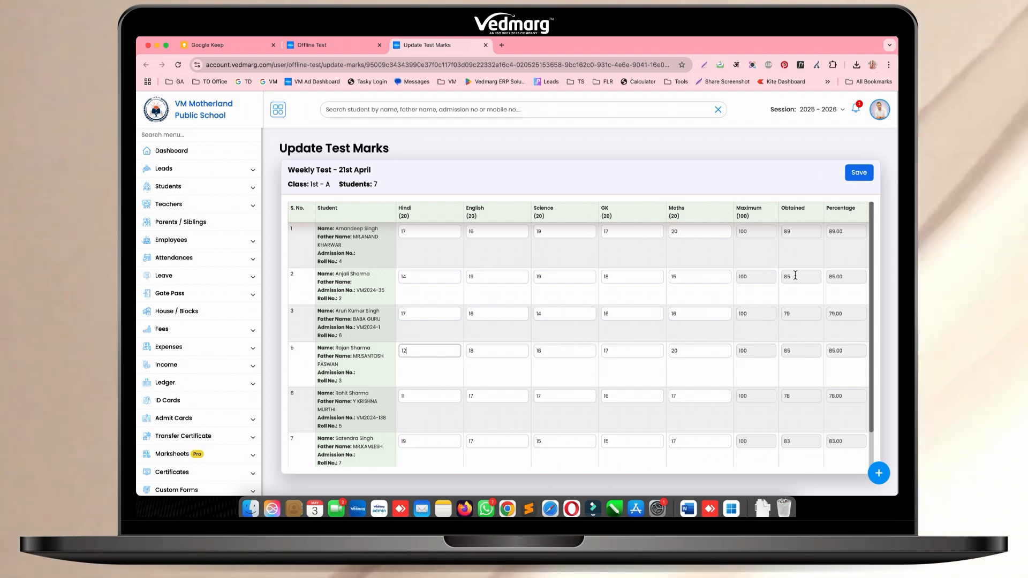
click(860, 173)
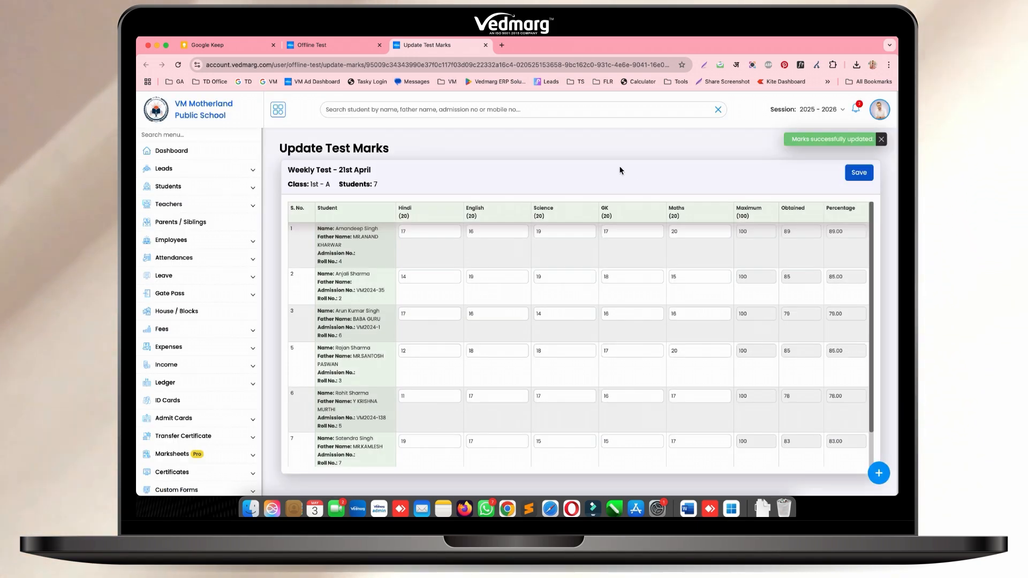
Return to the offline test list and view the marks and ranks of class 1st - A's Weekly Test - 21st April
click(338, 46)
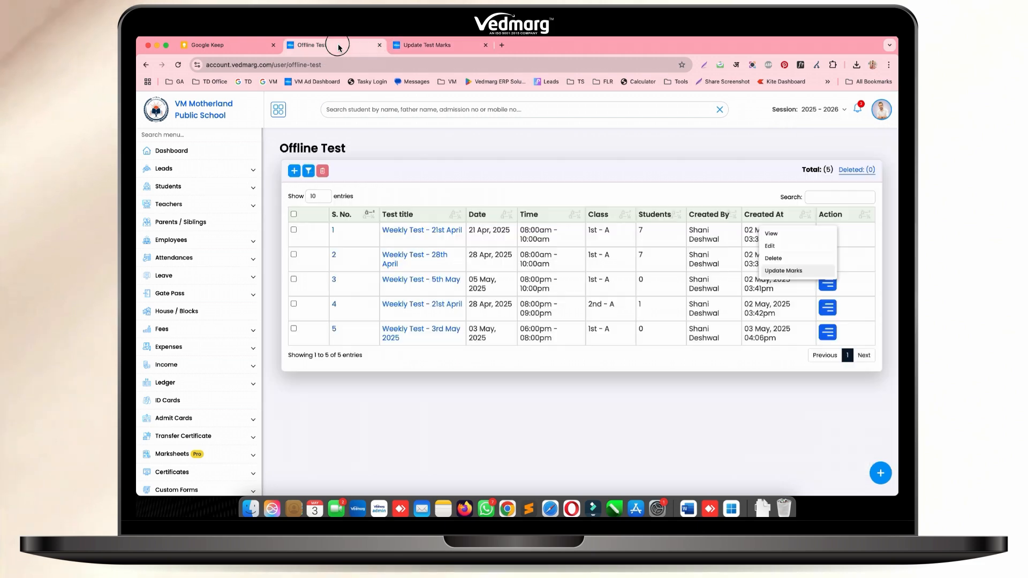
click(772, 234)
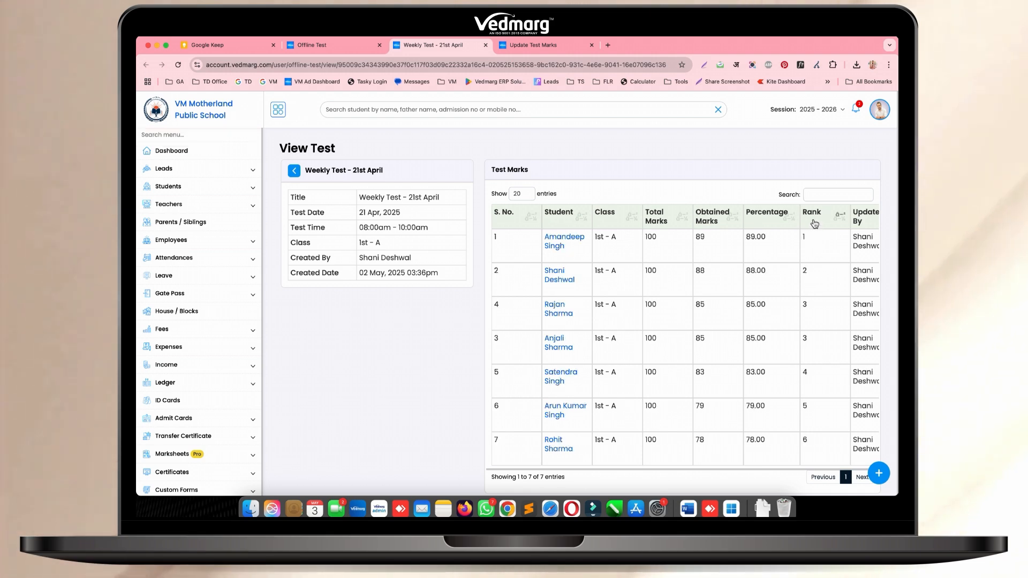
Open the permission assignment page for the teacher assigned to Nursery - A and 1st - A
click(228, 205)
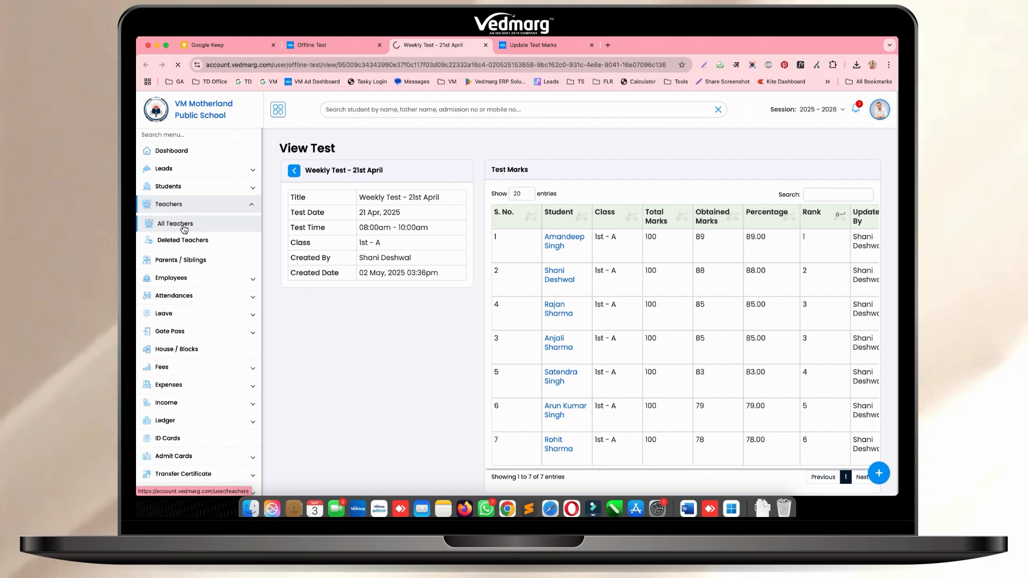
click(183, 226)
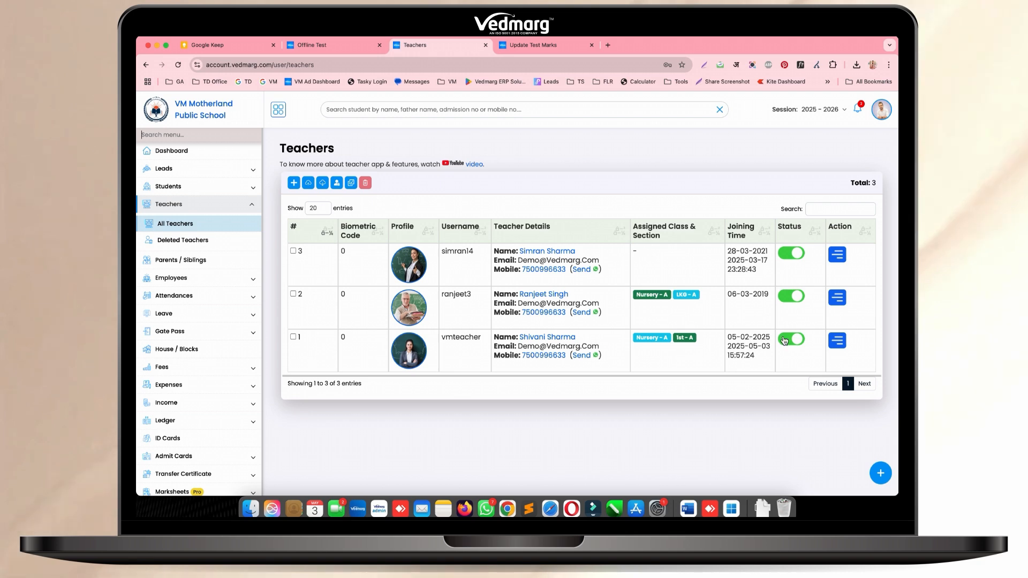
click(841, 346)
scroll(842, 346, down, 1)
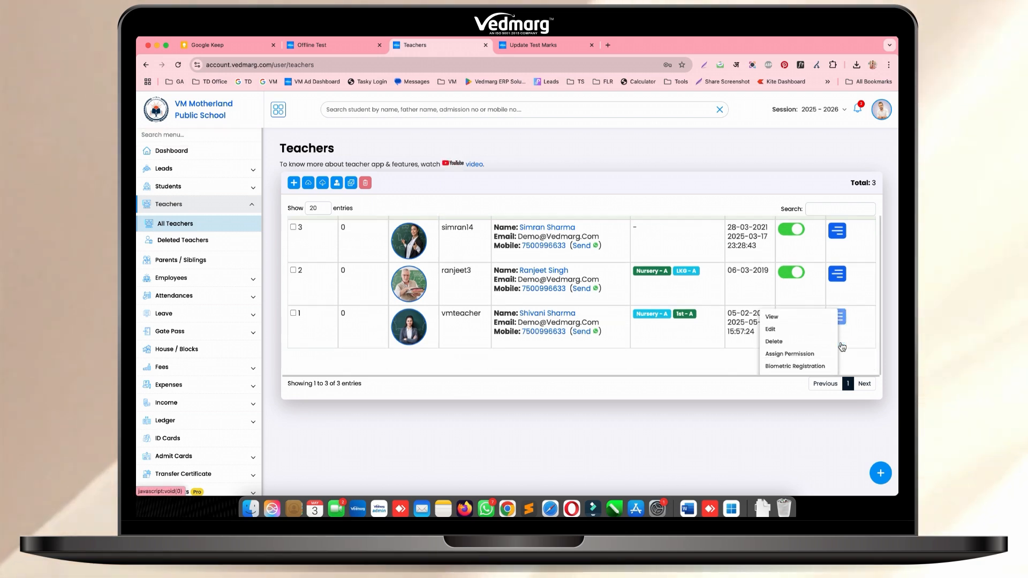
click(790, 355)
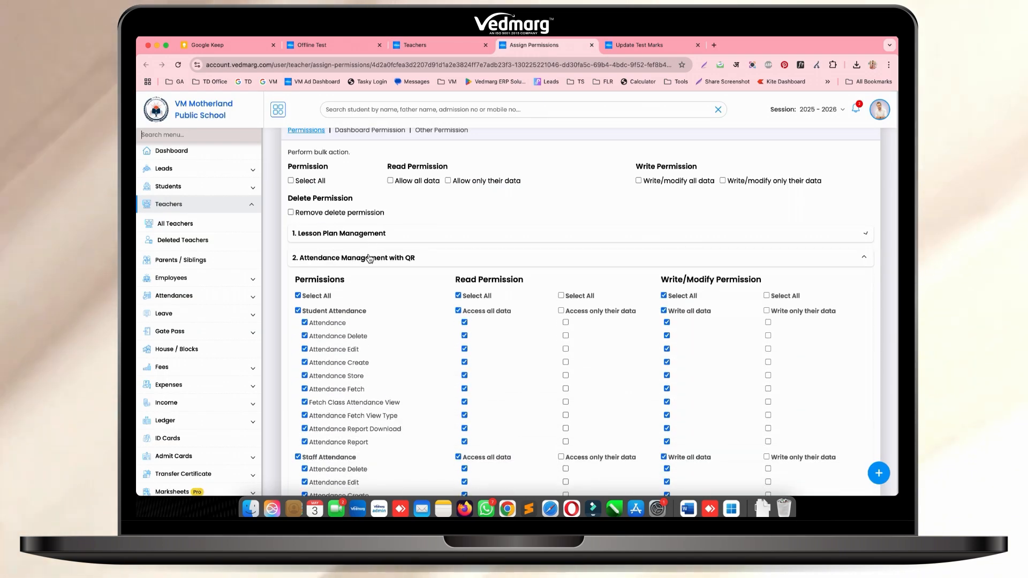
Select all Offline Test Management permissions for the teacher, including write/modify access to all data
click(369, 259)
scroll(368, 260, down, 6)
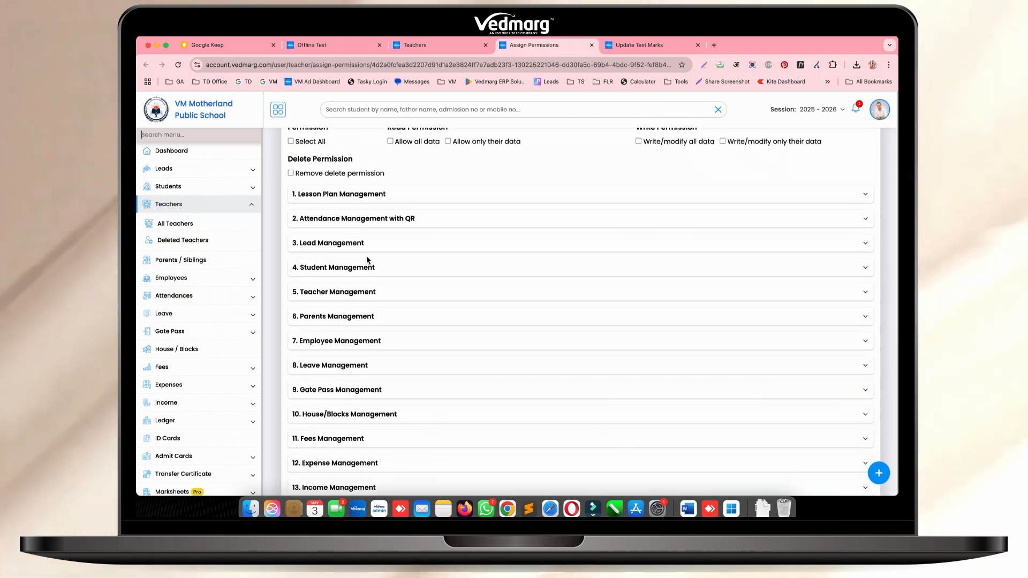
scroll(368, 334, down, 3)
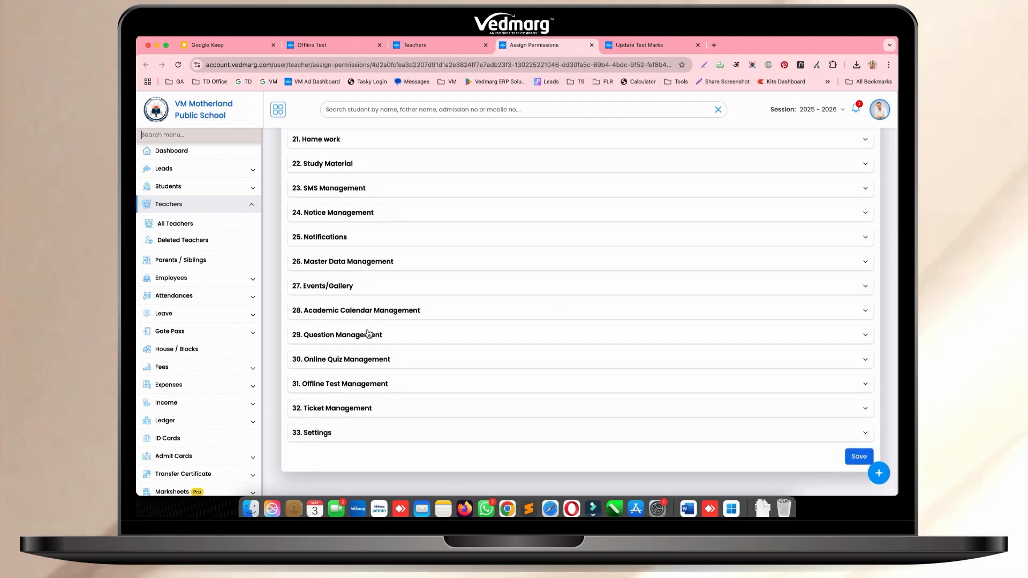
click(345, 386)
scroll(327, 364, down, 3)
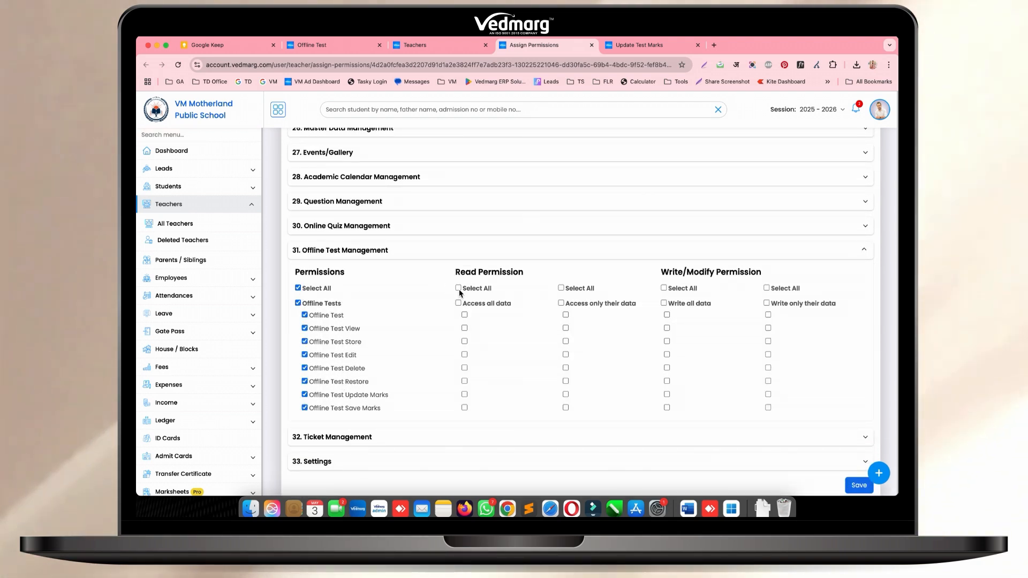
click(664, 288)
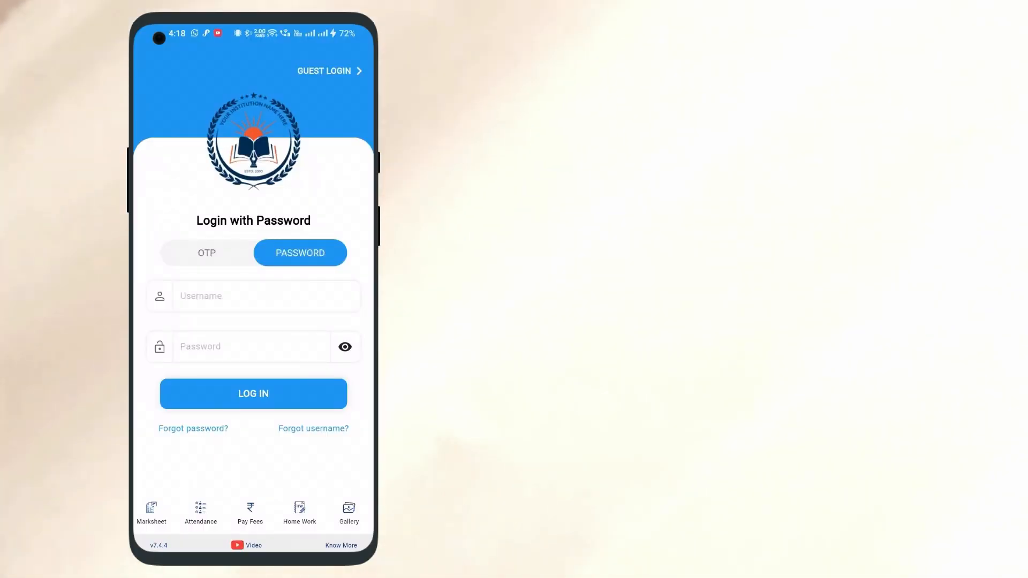
Switch to the Teacher's App and log in with the teacher's username and account password
text(vmteacher)
click(252, 332)
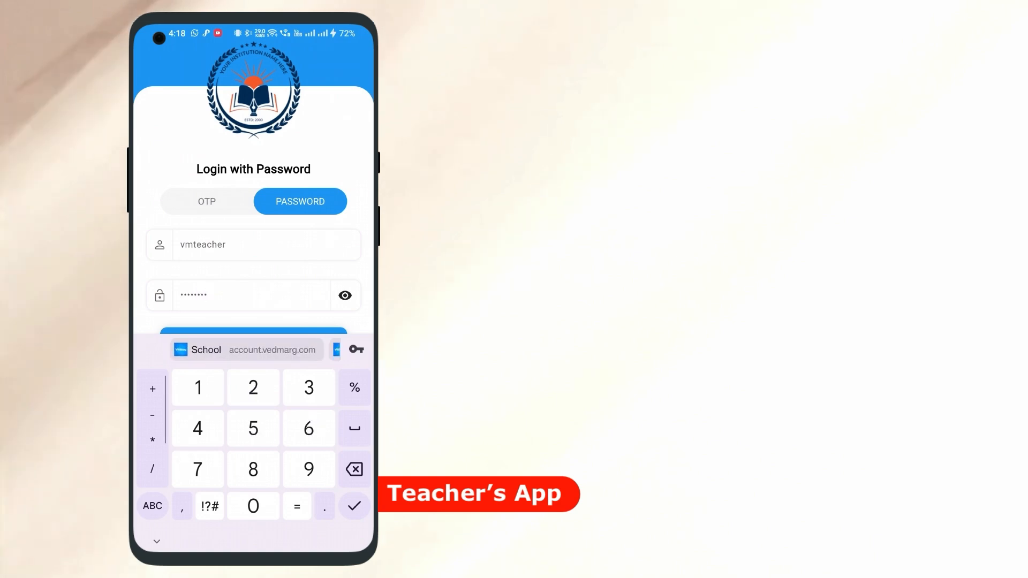
click(253, 370)
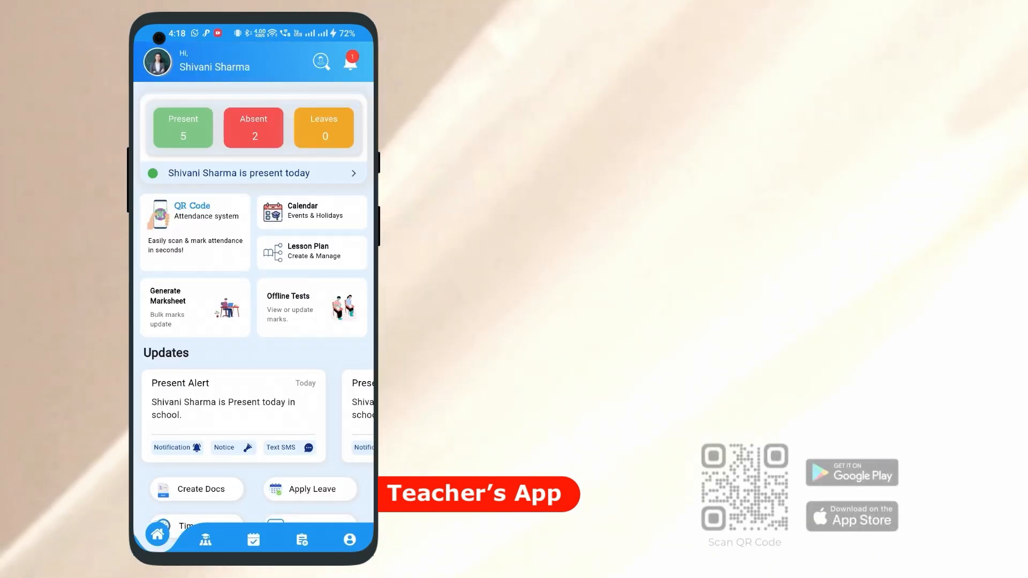
Open the teacher's offline tests and look through the Today's, Upcoming, Recent and All lists
click(312, 307)
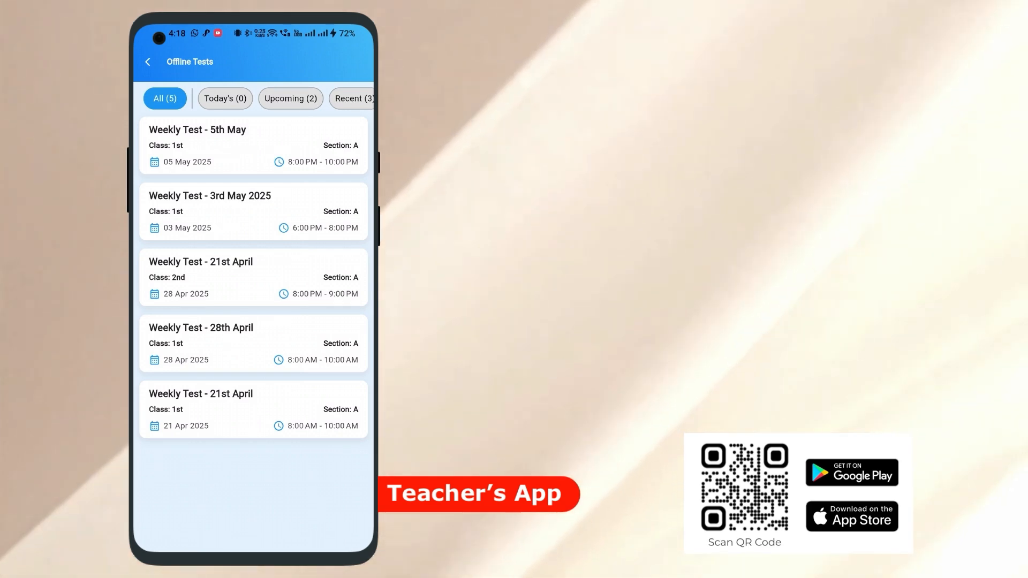
click(225, 98)
click(298, 100)
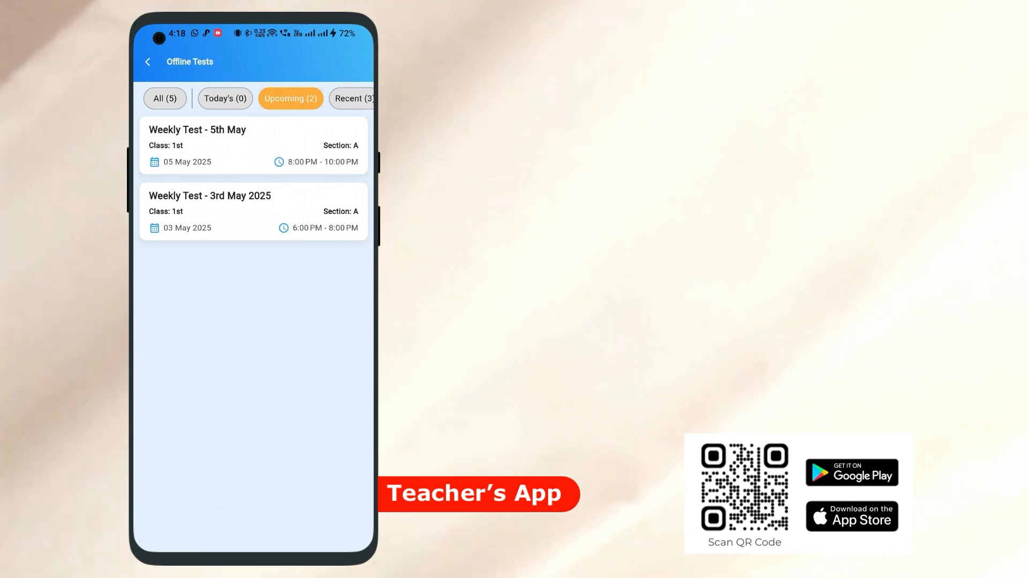
click(351, 98)
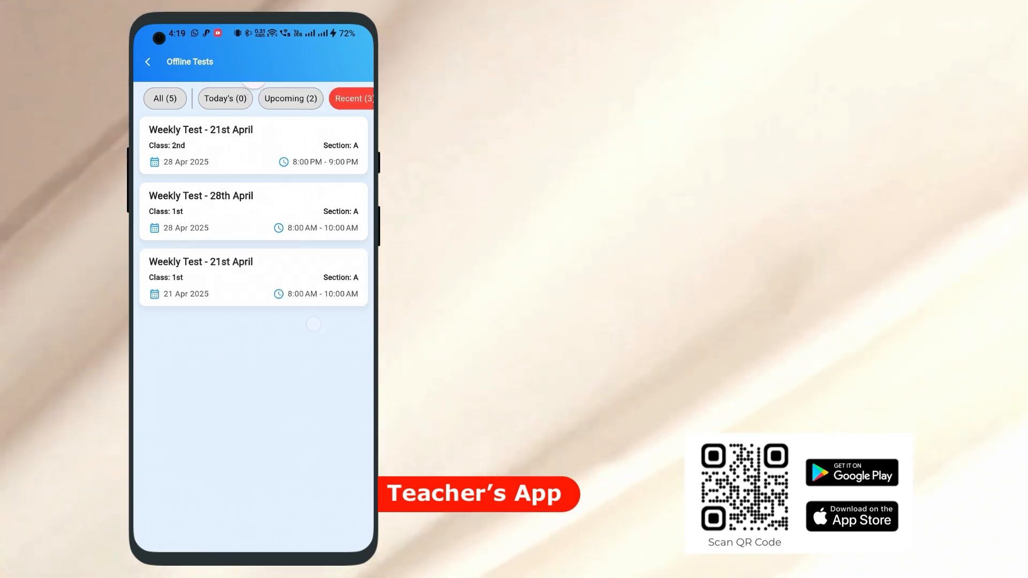
click(165, 98)
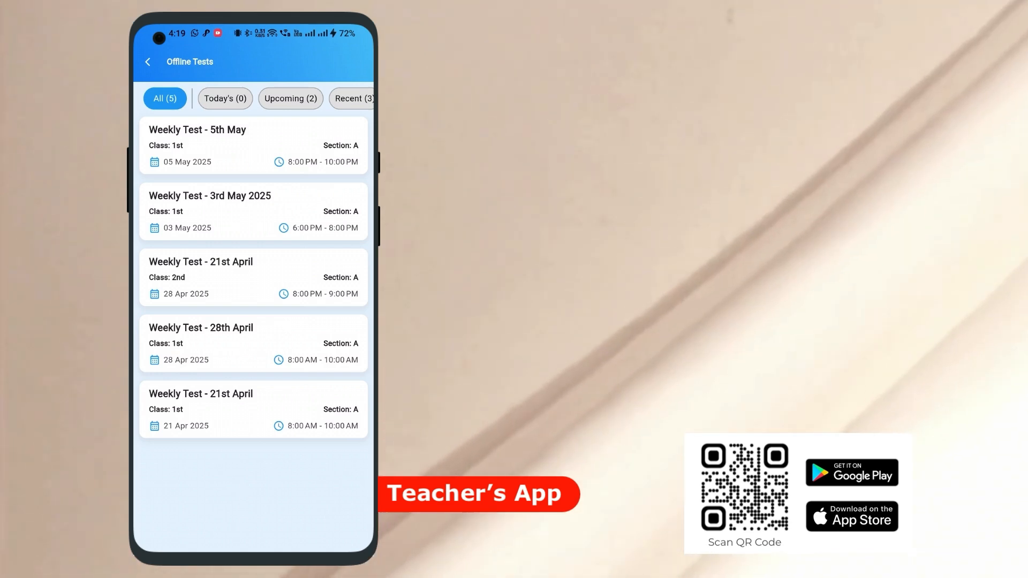
Open class 1st - A's Weekly Test - 21st April and review its test details PDF, summary and subjects
click(261, 407)
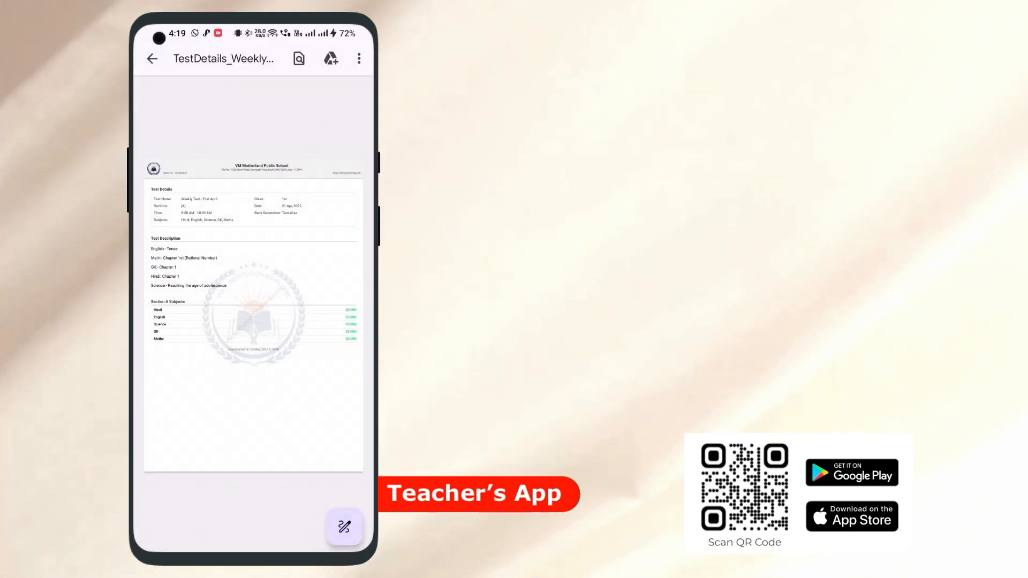
scroll(200, 251, up, 3)
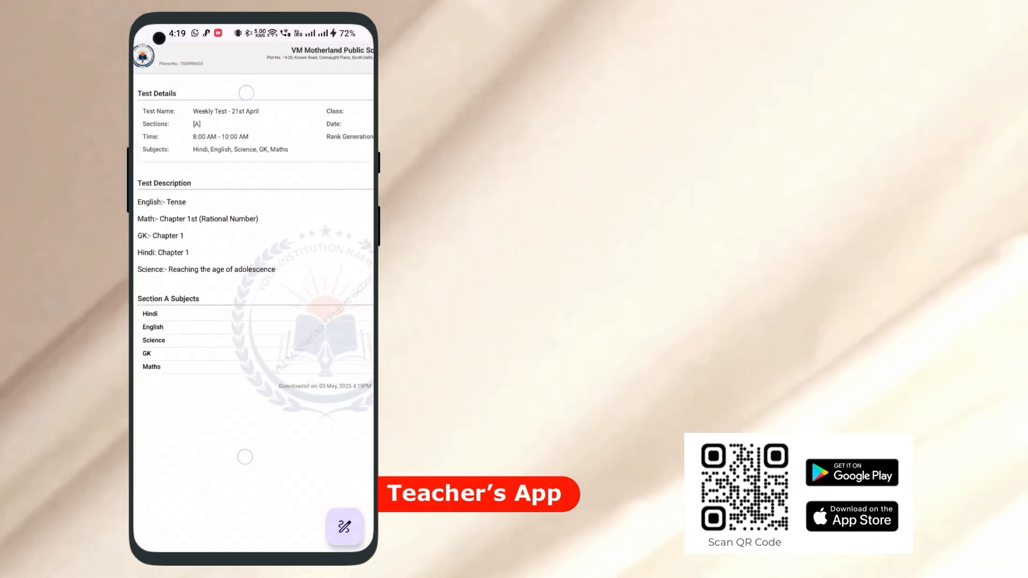
scroll(241, 272, down, 3)
click(152, 58)
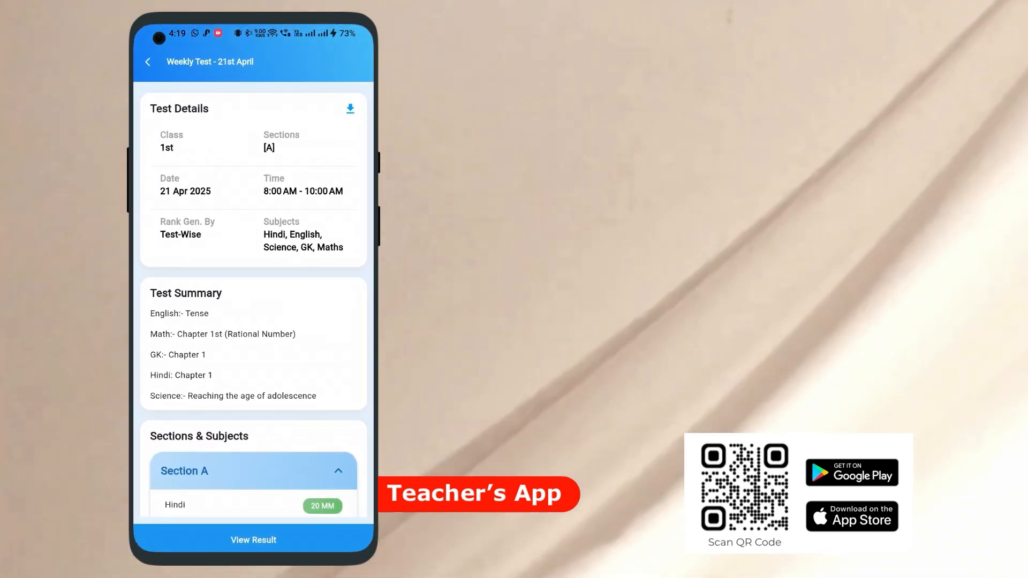
scroll(167, 295, down, 2)
scroll(167, 294, down, 4)
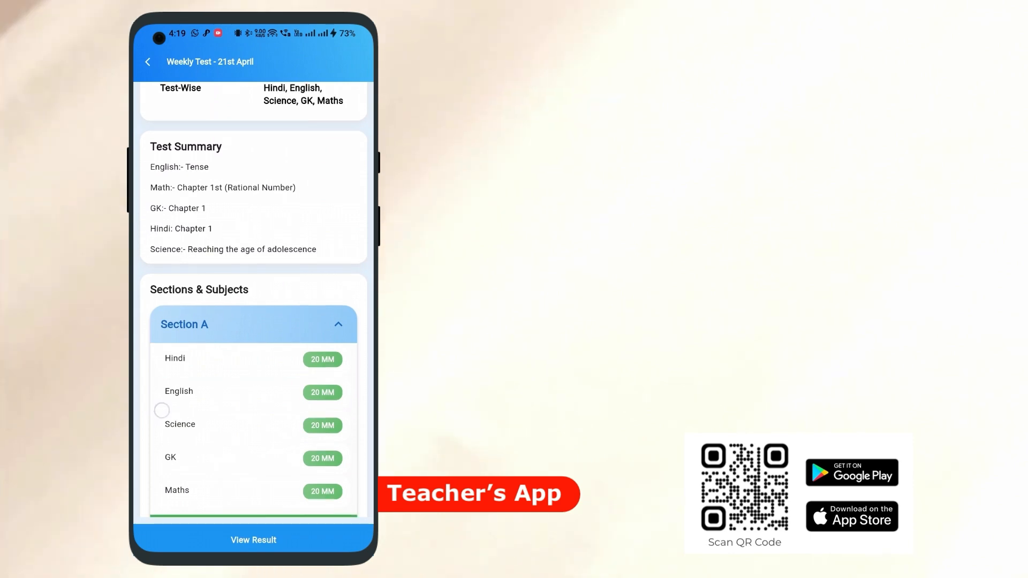
View the student sort options and subject marks on the Weekly Test - 21st April marks update page, and open the Excel upload instructions
click(227, 469)
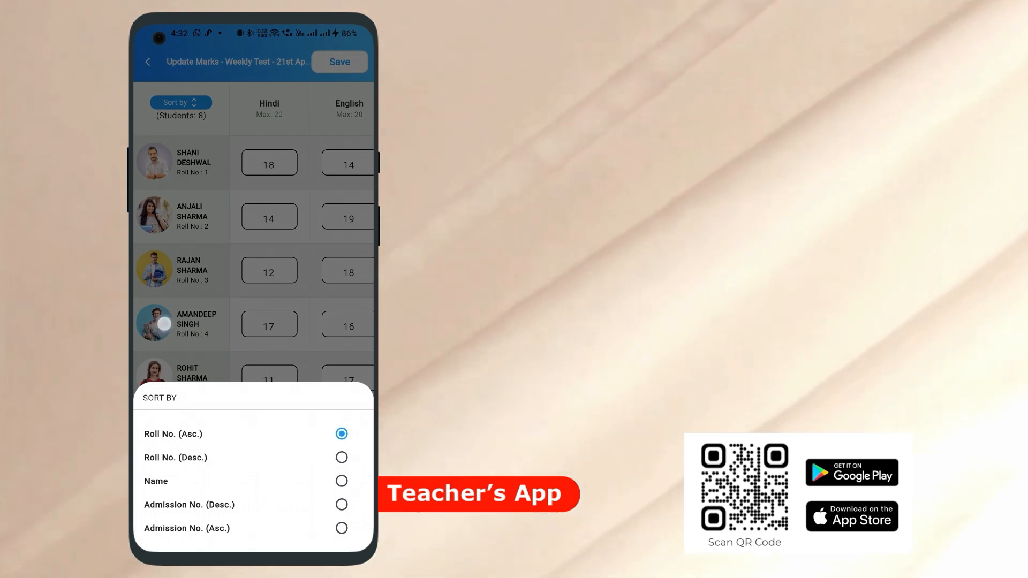
click(165, 324)
drag(284, 373, 223, 372)
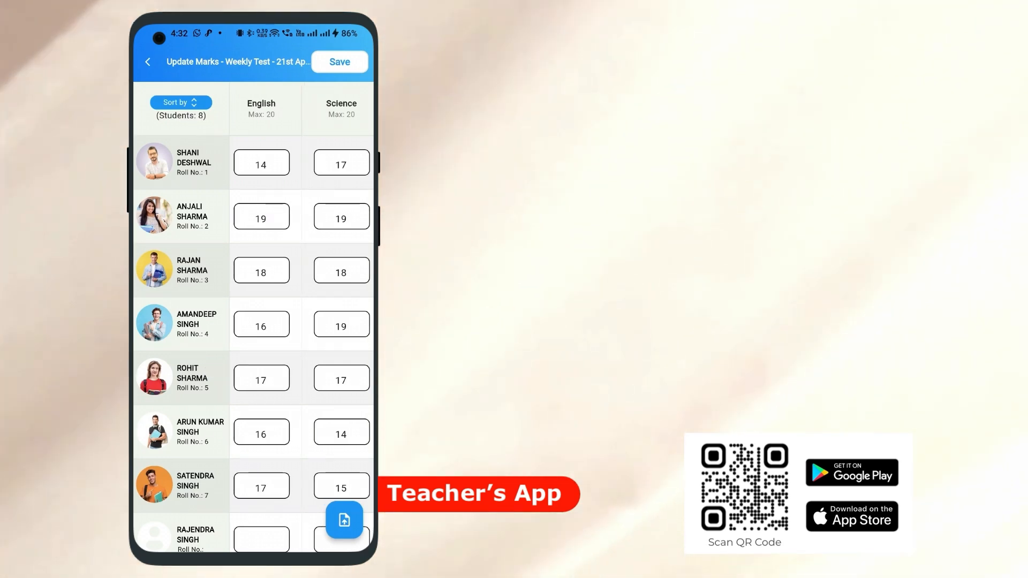
click(345, 521)
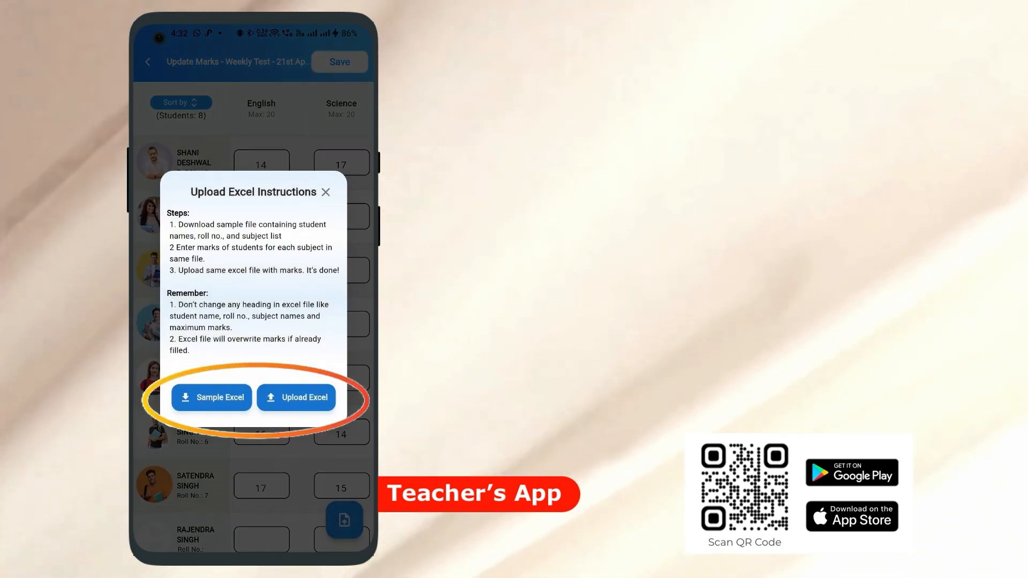